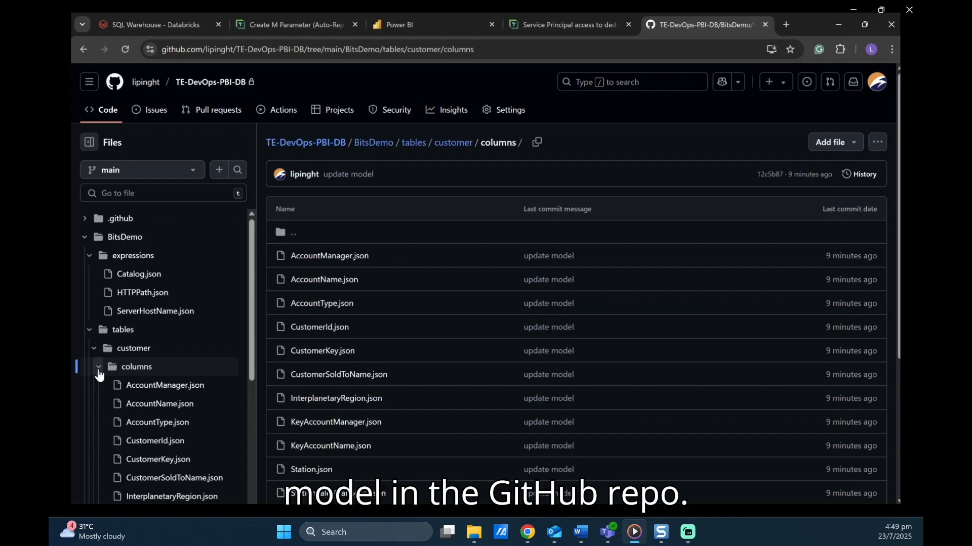
Open the DownloadTE2.ps1 script in the repository's Scripts folder to read how Tabular Editor is downloaded
scroll(98, 377, down, 10)
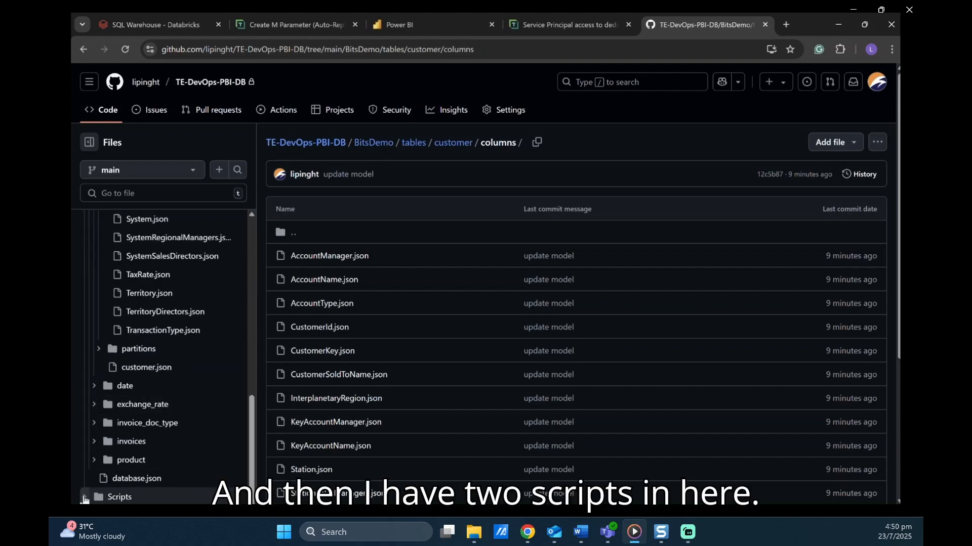
click(85, 497)
scroll(101, 491, down, 1)
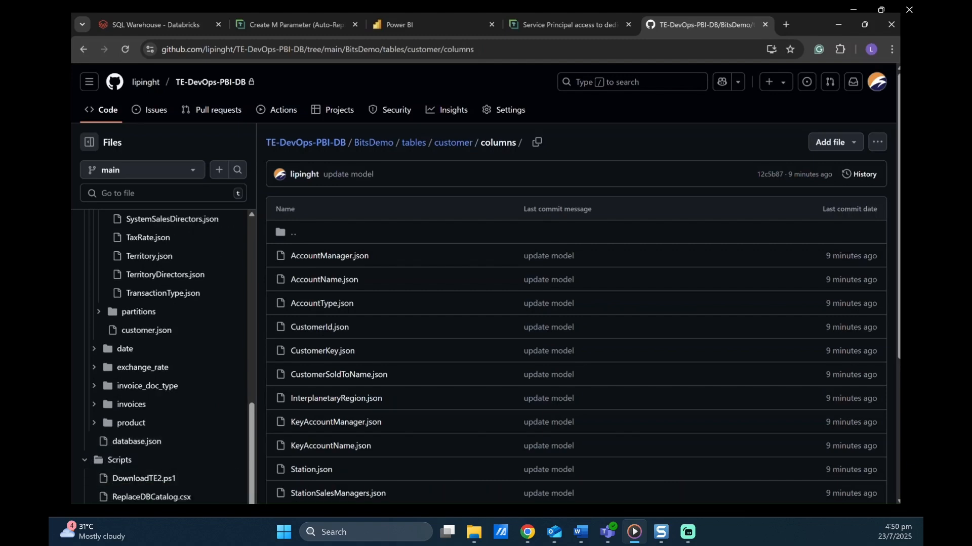
click(157, 478)
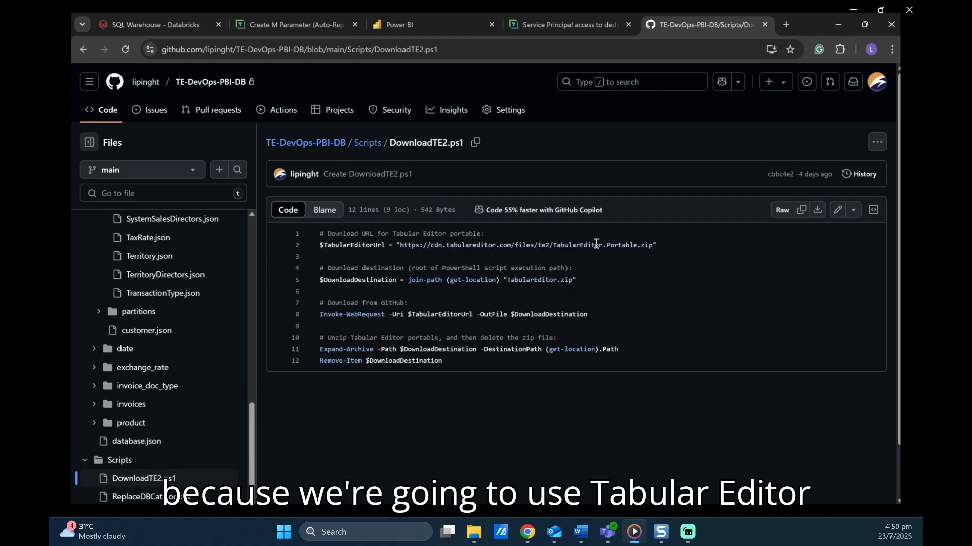
Examine the ReplaceDBCatalog.csx script, in particular how catalogName is read from the DB_CATALOG environment variable
click(185, 498)
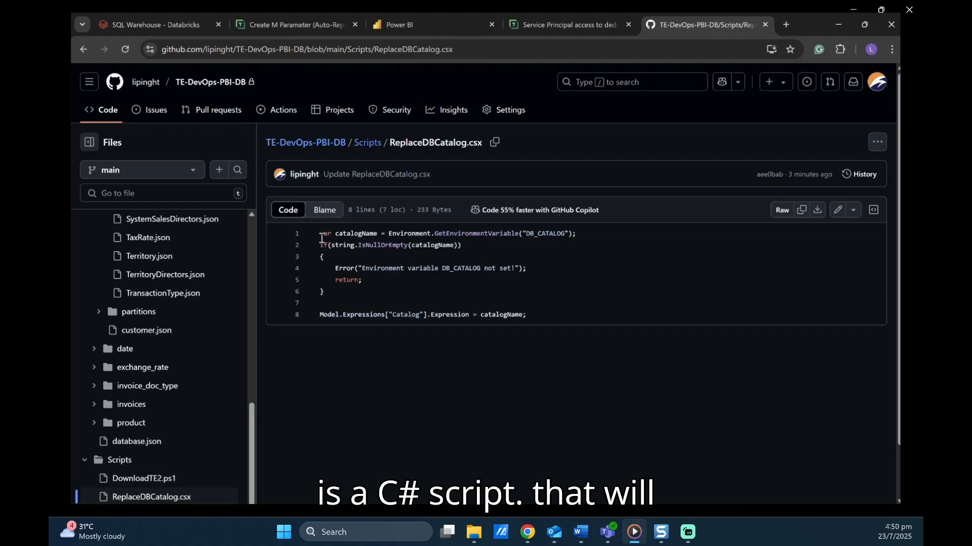
drag(321, 237, 385, 234)
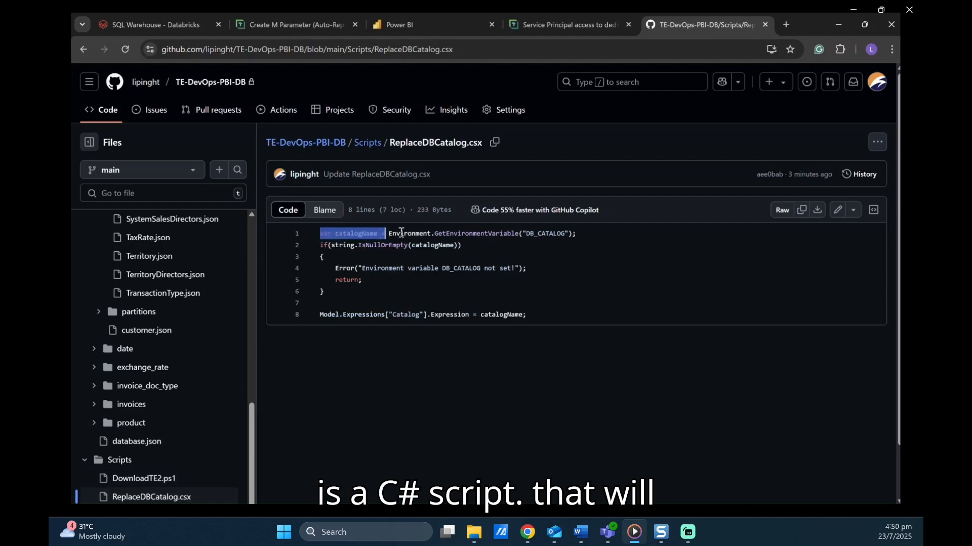
drag(447, 231, 586, 229)
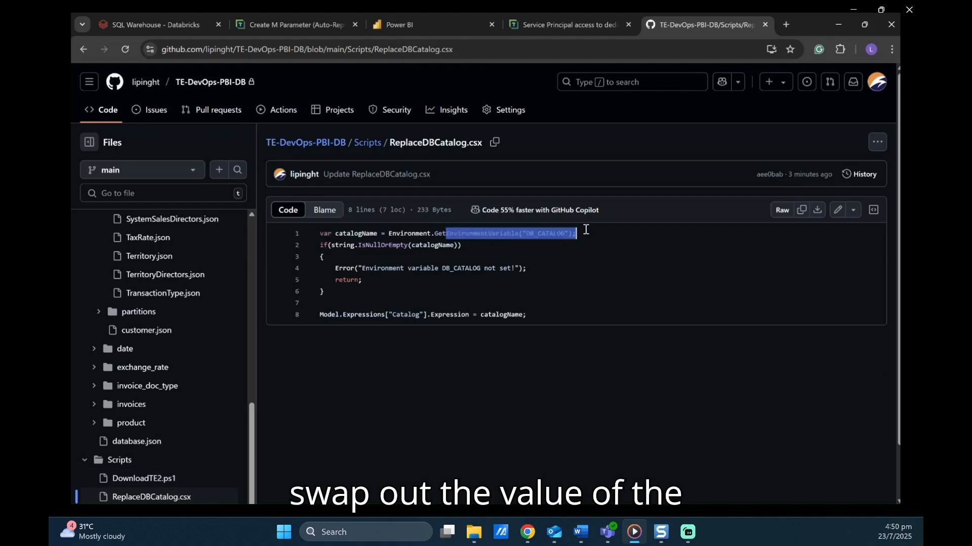
click(589, 274)
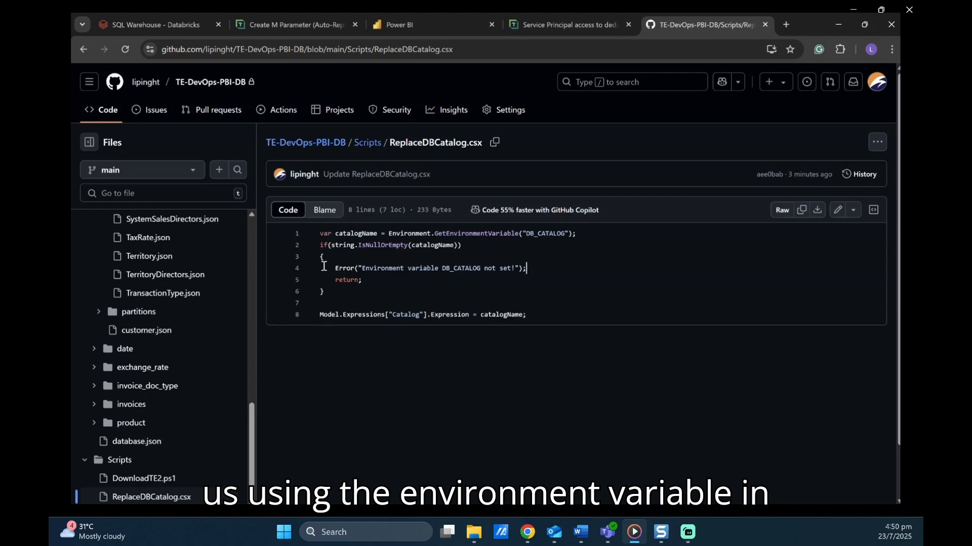
Open deploy.yml in the repository's .github/workflows folder and review its trigger, jobs and deployment steps
click(217, 82)
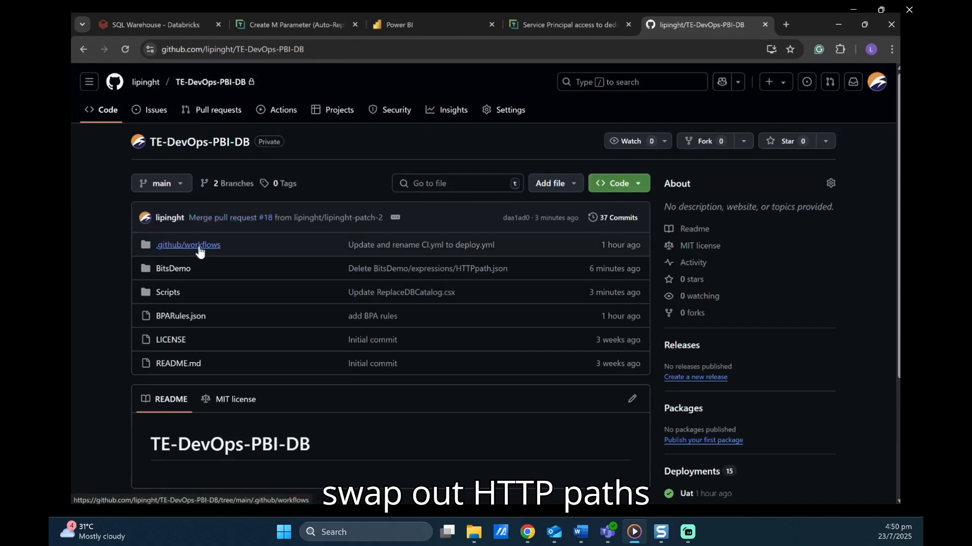
click(199, 248)
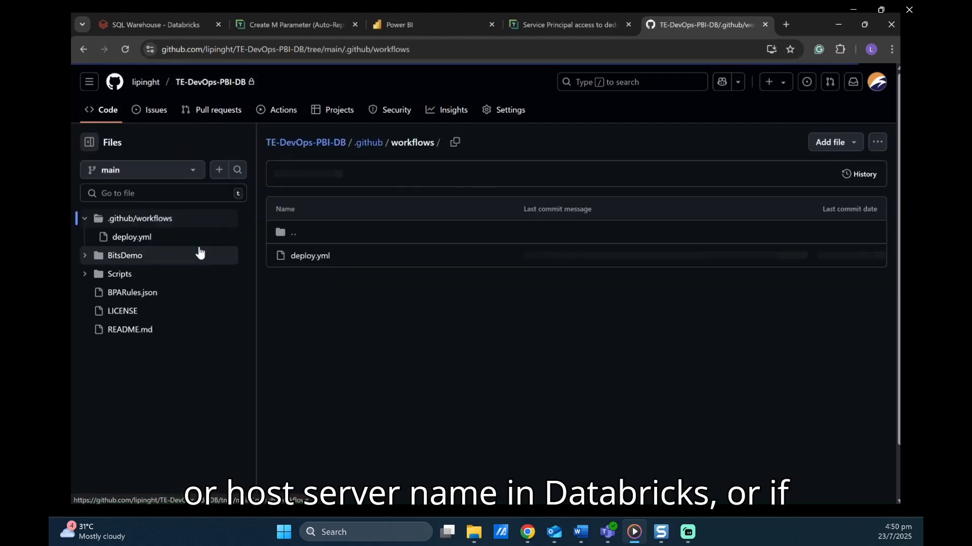
click(303, 258)
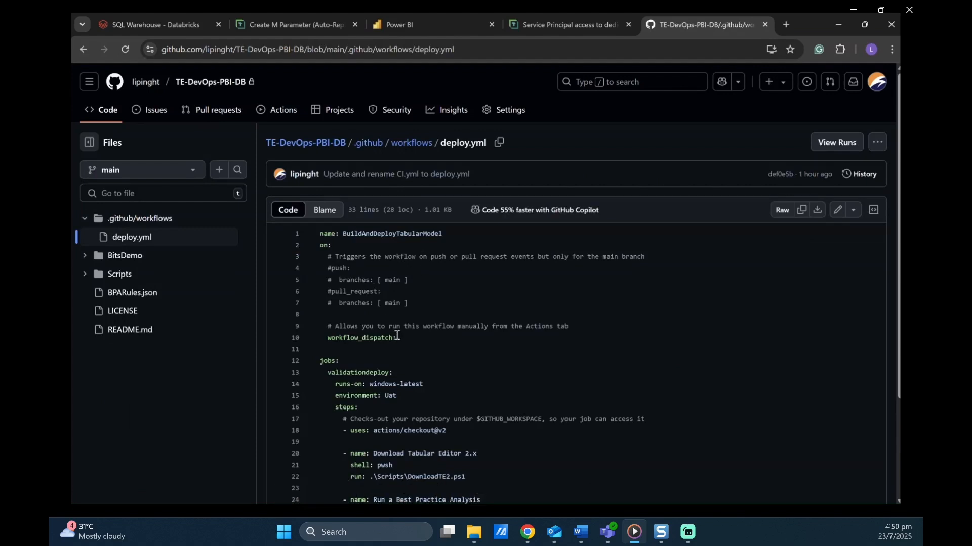
scroll(398, 336, down, 2)
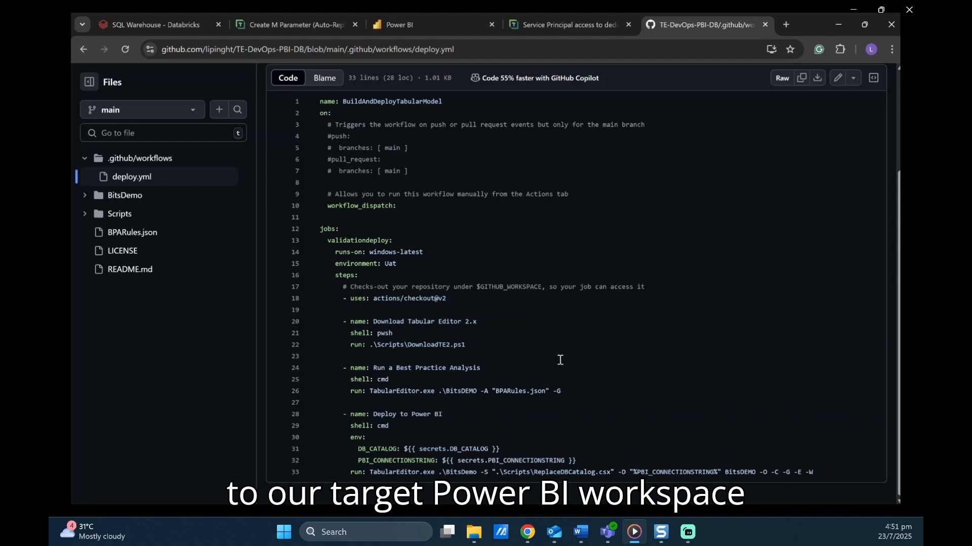
scroll(532, 227, up, 3)
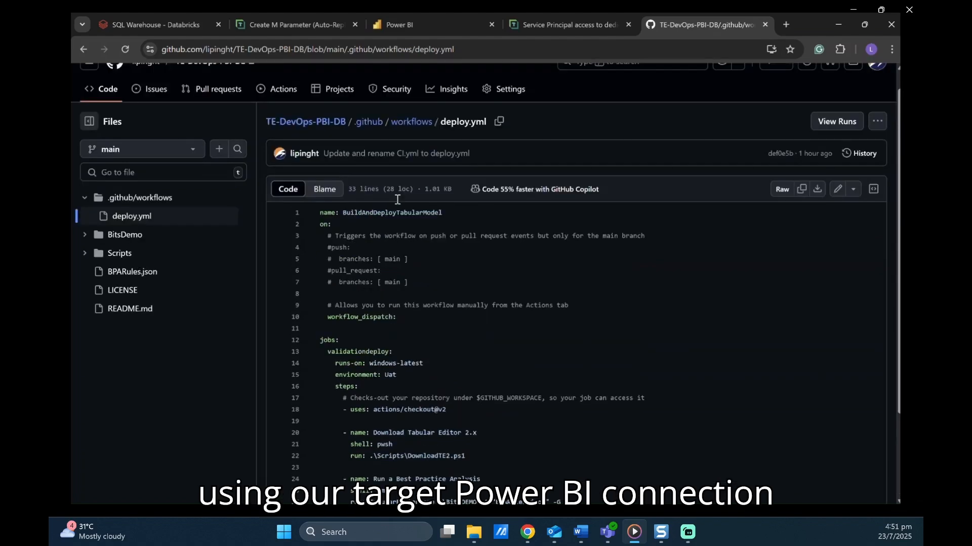
Open the Uat environment's configuration through the repository's Actions secrets and variables settings
click(515, 110)
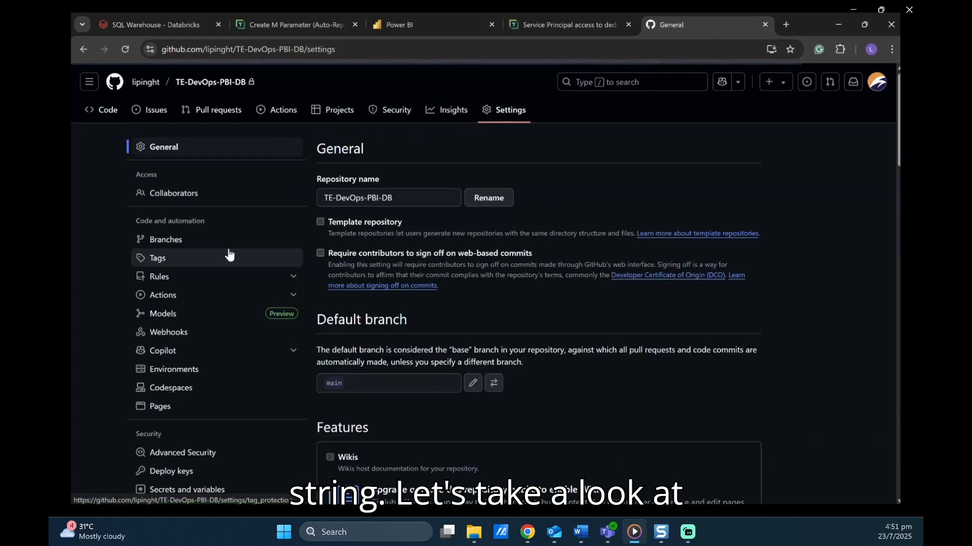
scroll(199, 496, down, 6)
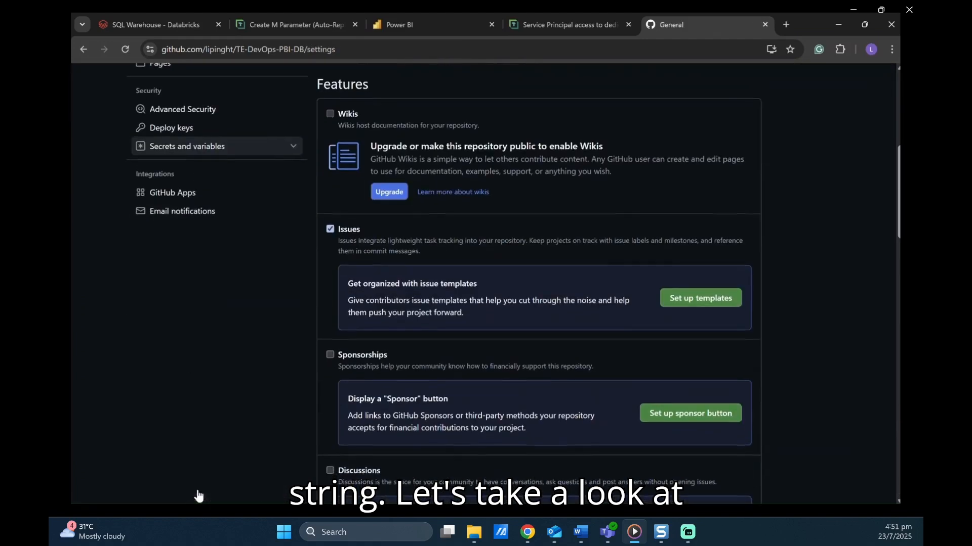
click(200, 151)
click(161, 165)
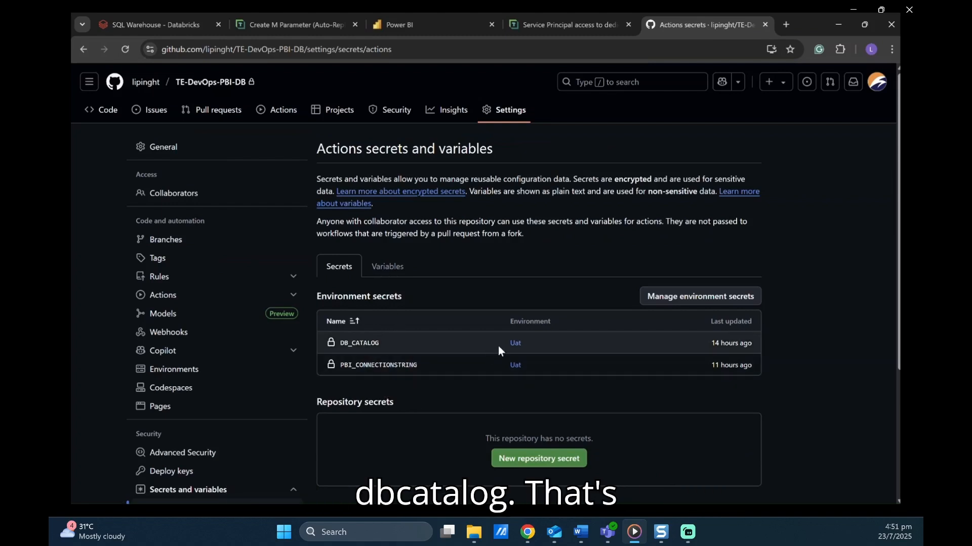
click(515, 344)
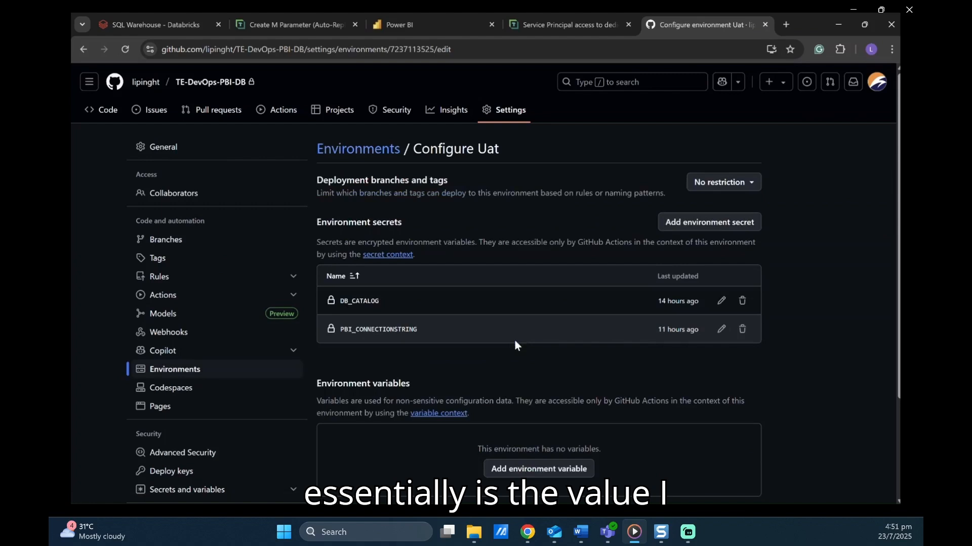
Update the DB_CATALOG secret with the copied sqlbits_spaceparts_uat catalog parameter expression and confirm access with the authentication code
click(721, 302)
click(404, 295)
key(ctrl+v)
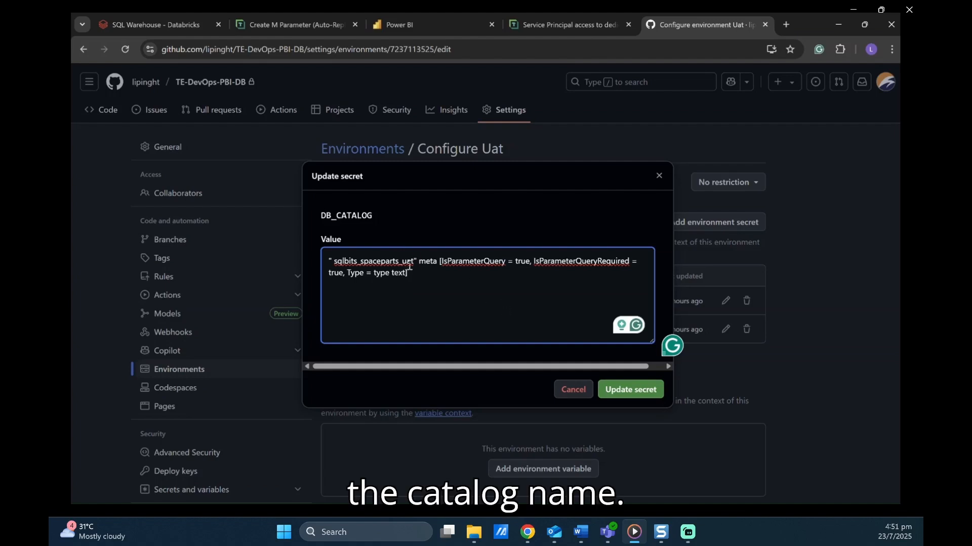
click(627, 392)
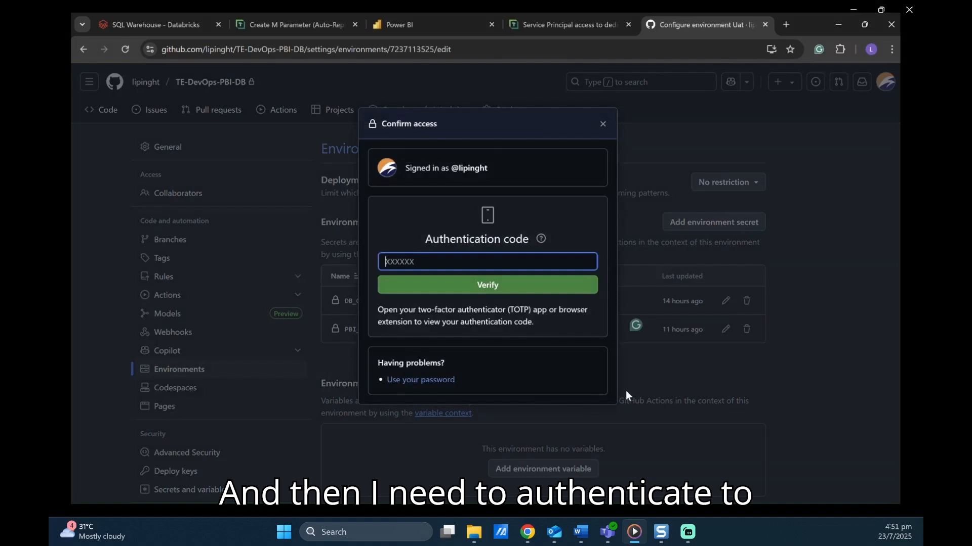
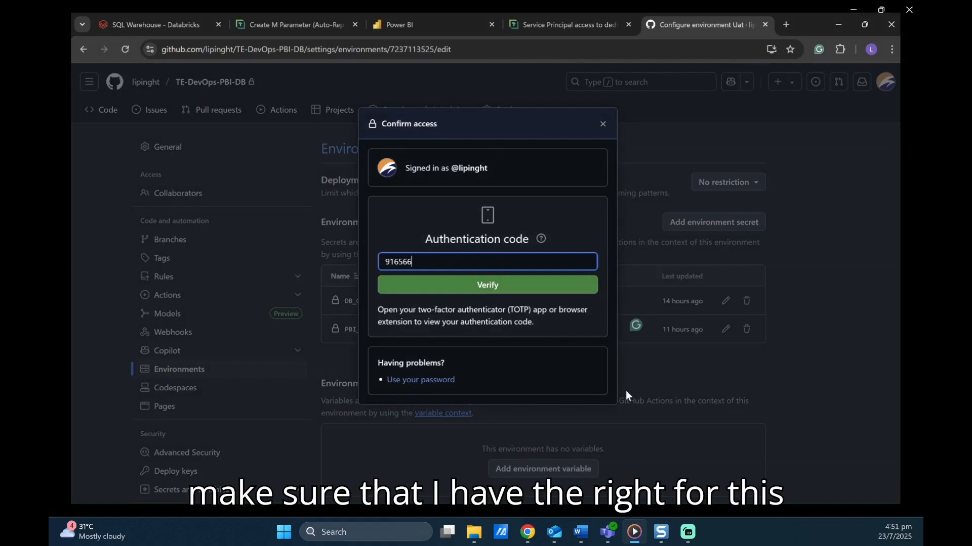
click(528, 290)
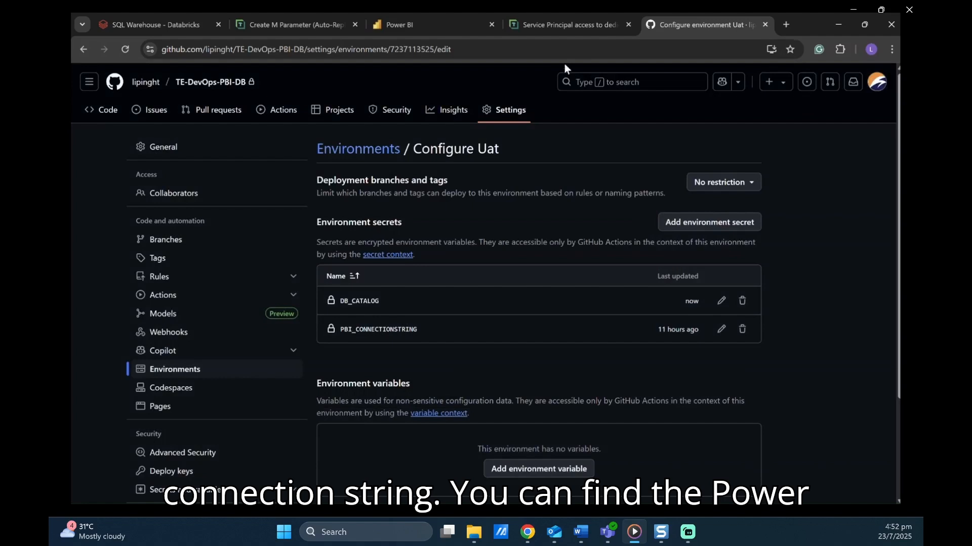
Review the service principal connection string in Tabular Editor's article, including the XMLA endpoint's organization and workspace names and the application secret placeholder
click(559, 19)
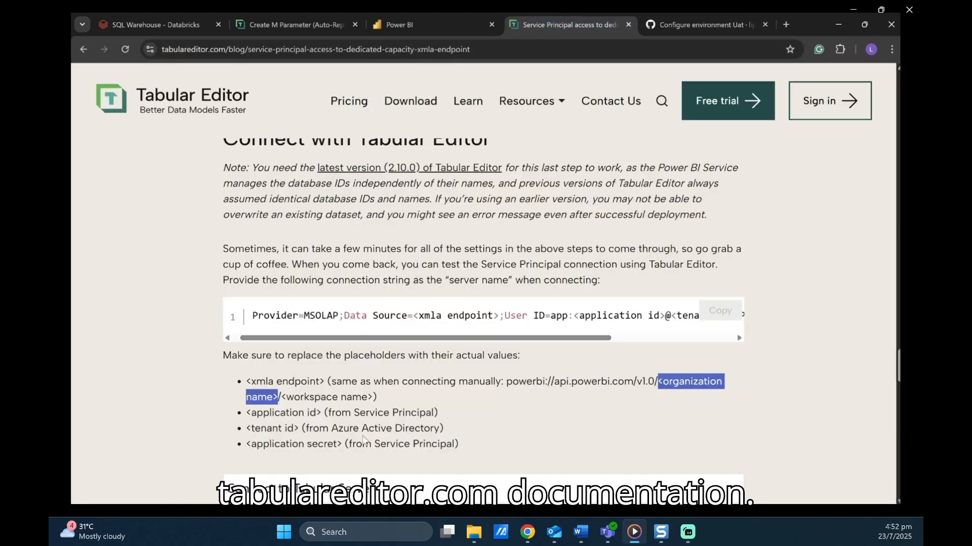
scroll(354, 340, down, 1)
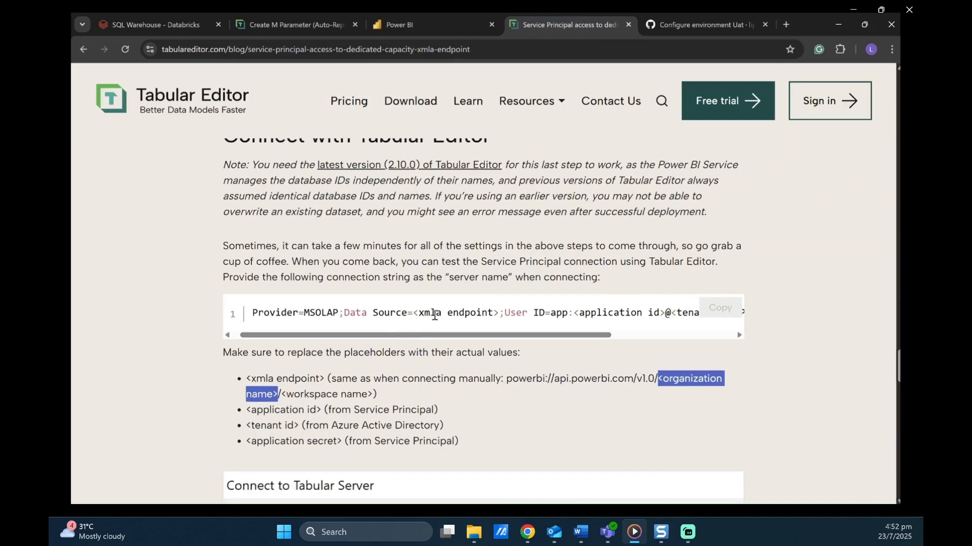
click(509, 373)
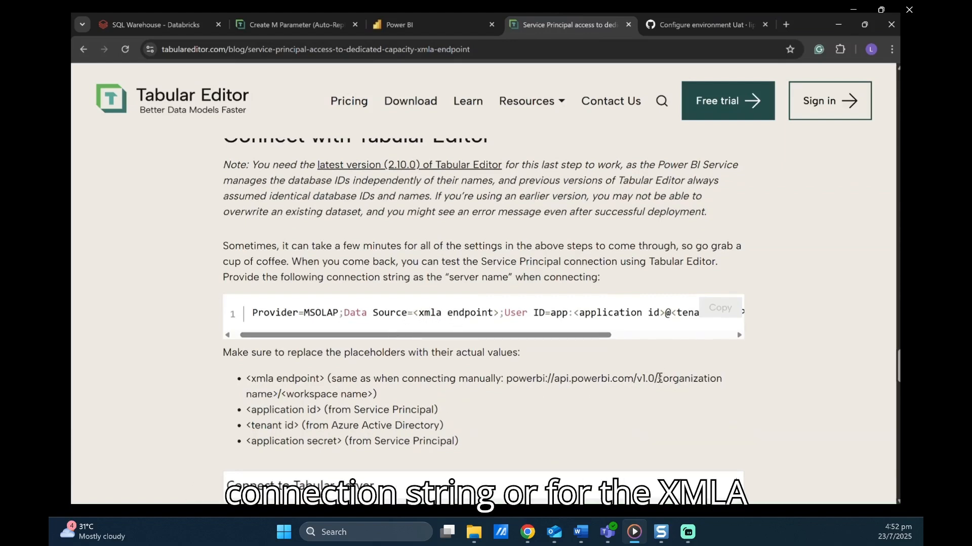
right_click(694, 387)
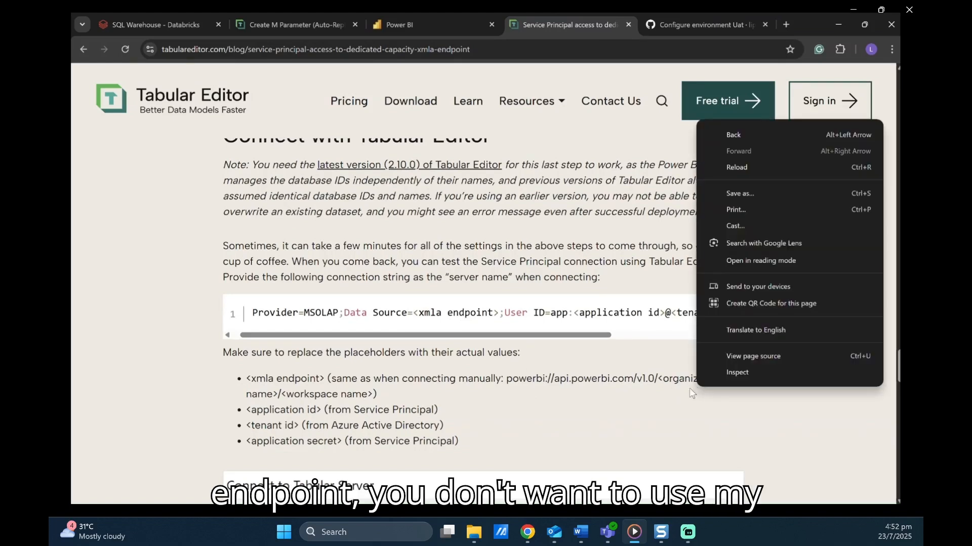
click(677, 399)
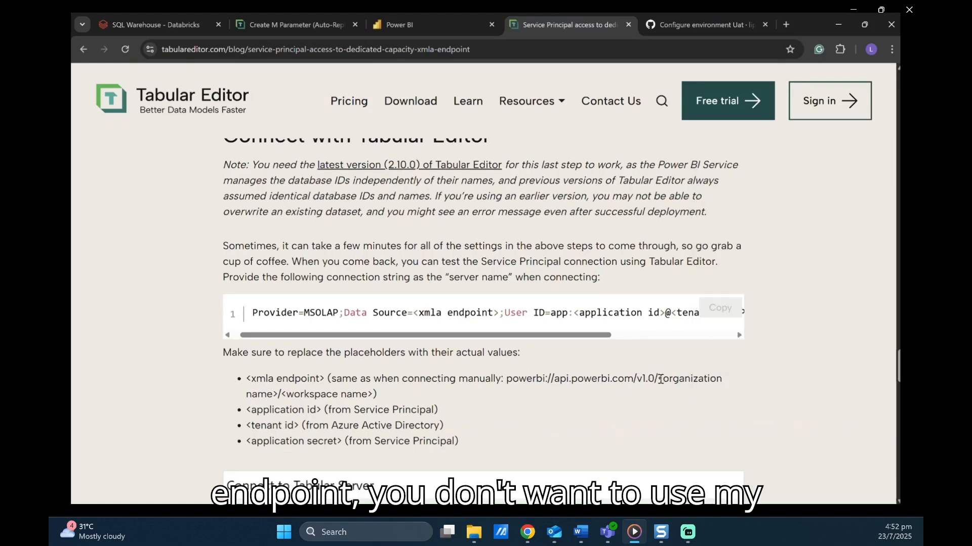
drag(659, 379, 699, 389)
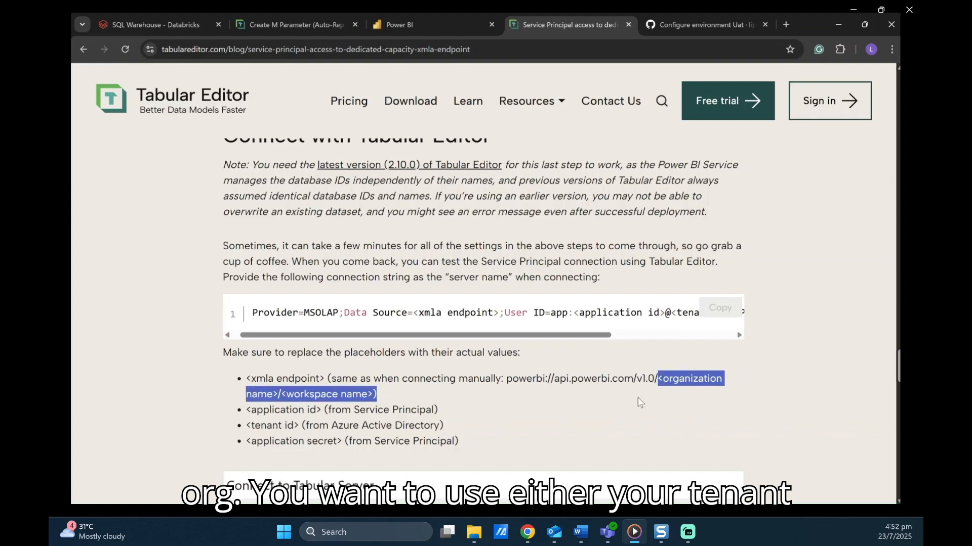
drag(564, 335, 734, 368)
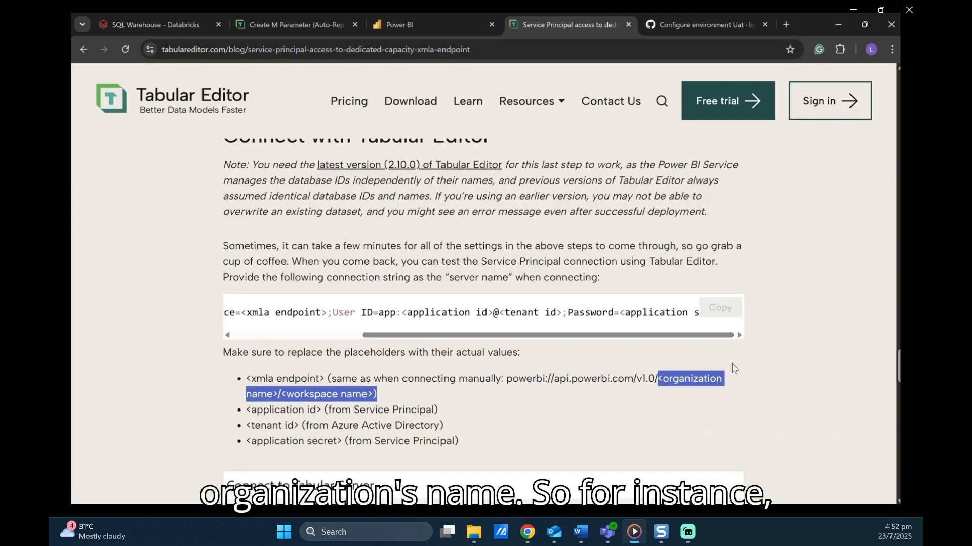
drag(630, 313, 736, 326)
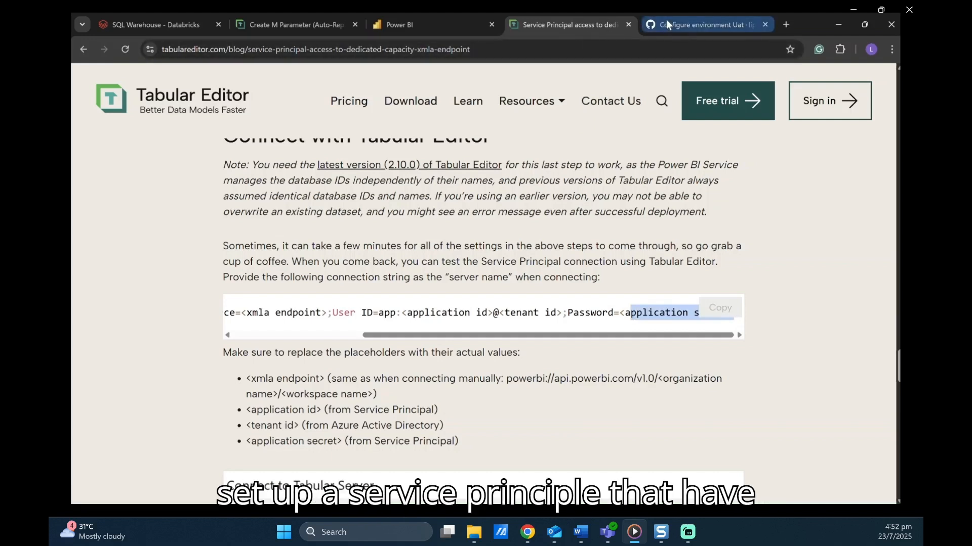
Return to the GitHub repository and manually run the BuildAndDeployTabularModel workflow on the main branch
mouse_move(666, 23)
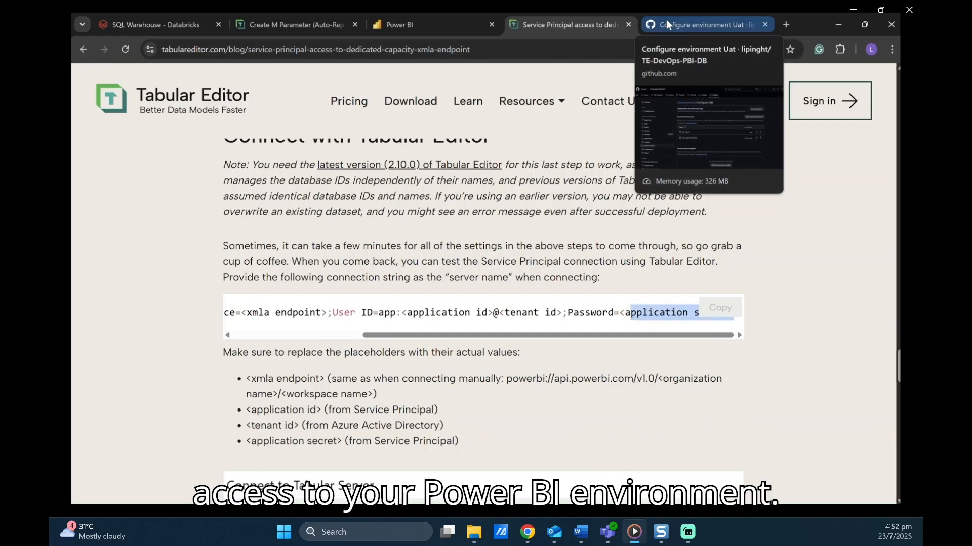
click(667, 23)
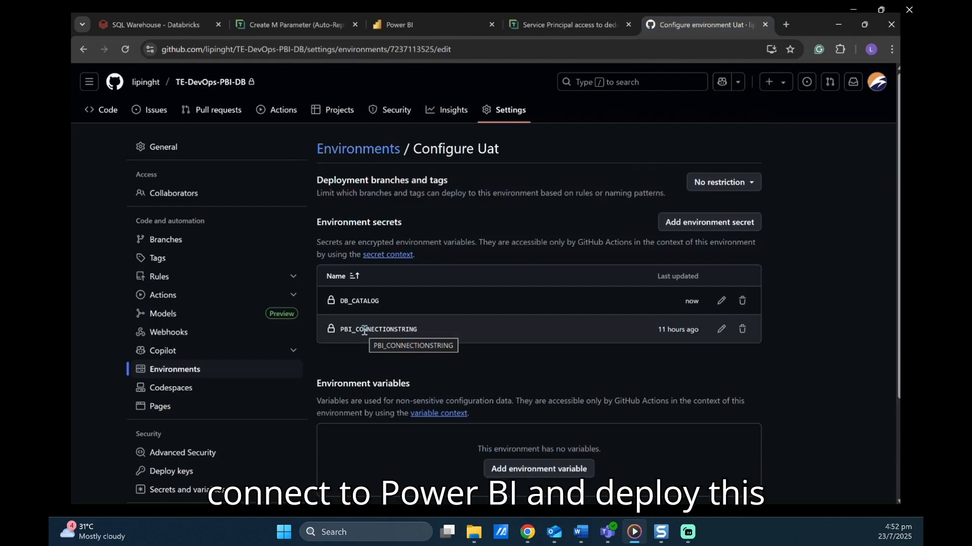
click(273, 112)
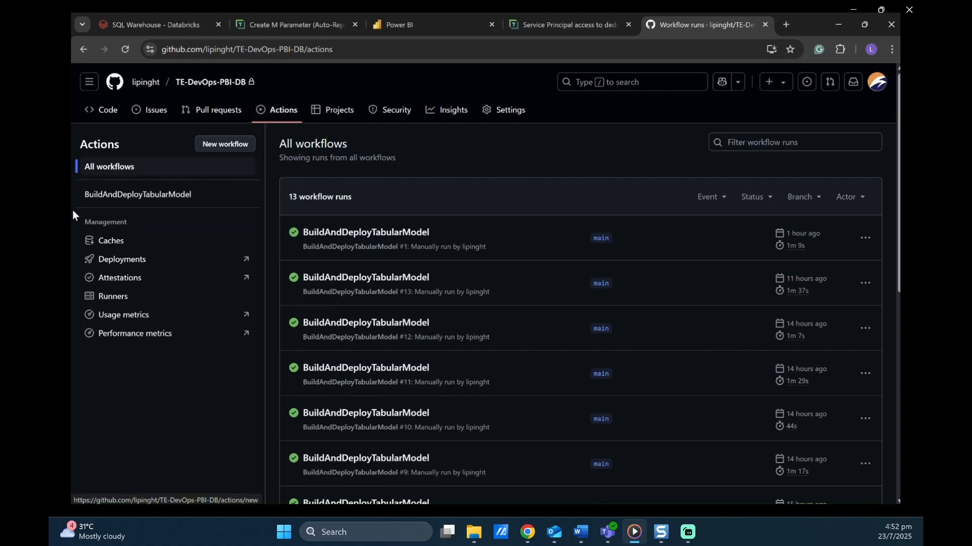
click(133, 194)
click(842, 234)
click(737, 306)
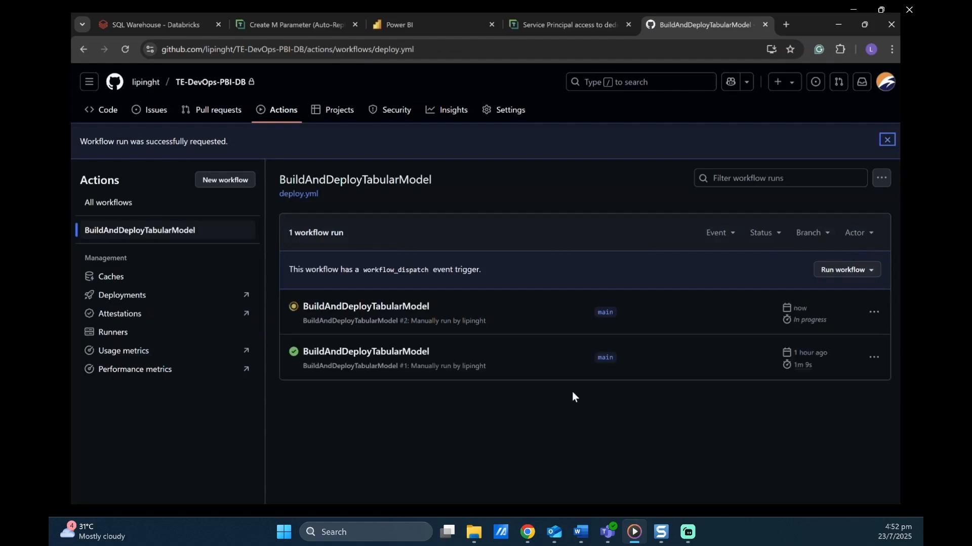
Open the new run's validationdeploy job and examine the rule violations in its Best Practice Analysis log
click(412, 307)
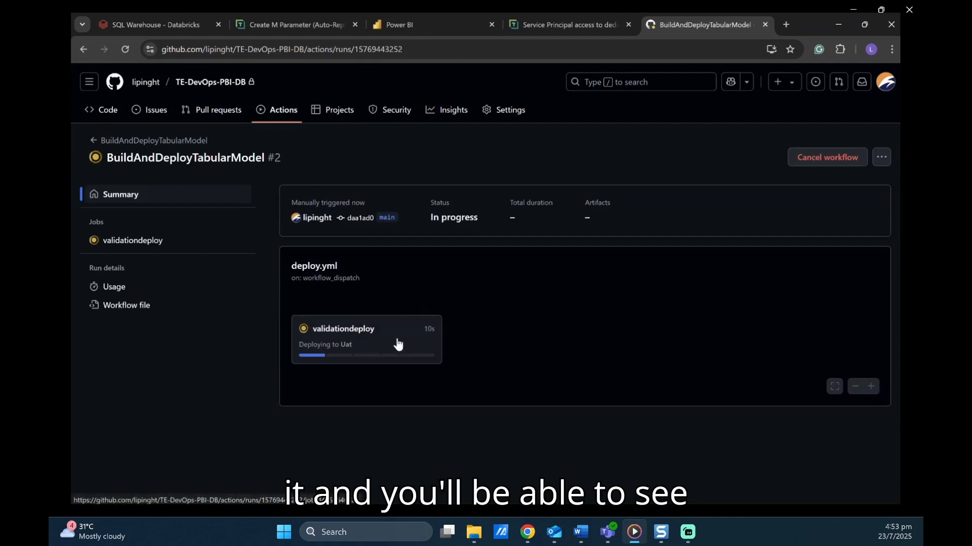
click(399, 344)
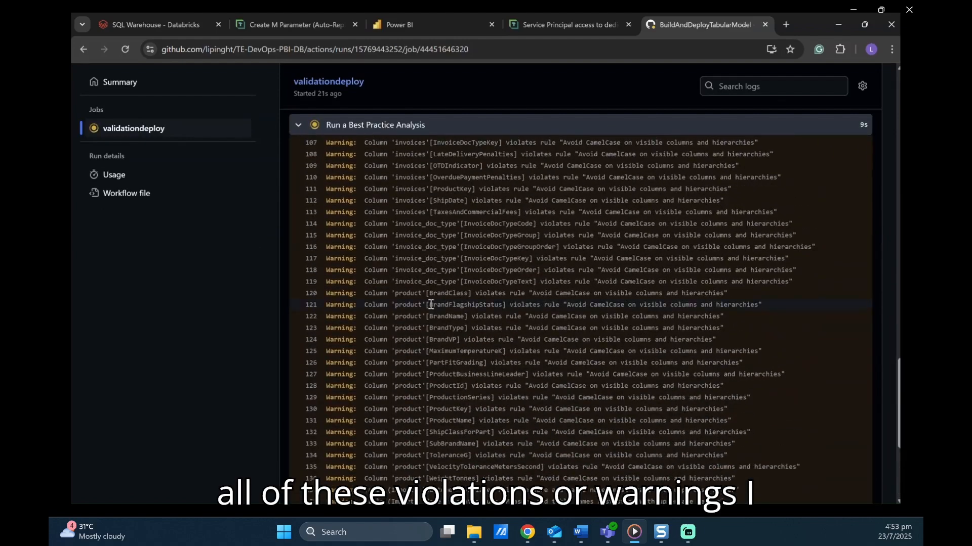
scroll(430, 303, up, 10)
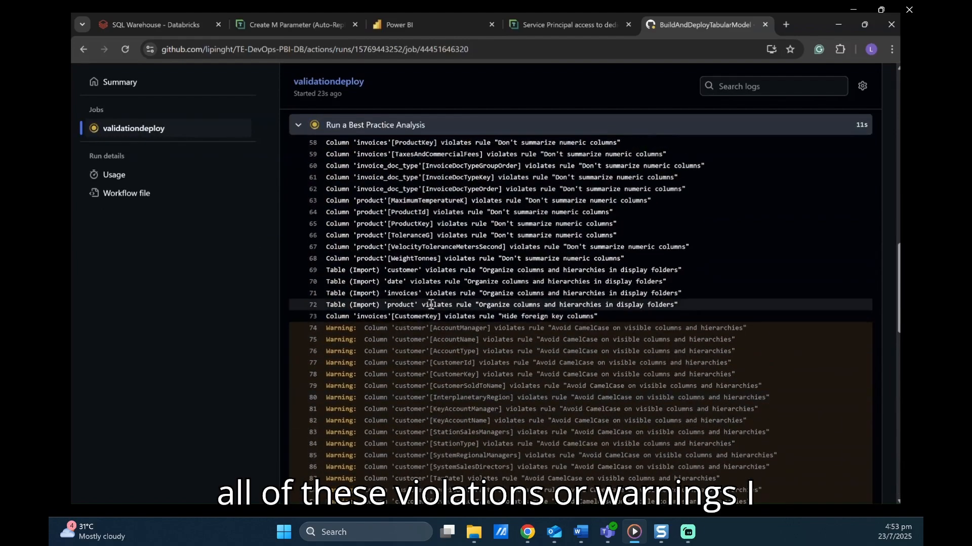
Review the remaining Best Practice Analysis warnings and the Deploy to Power BI log of the validationdeploy job
scroll(451, 288, up, 4)
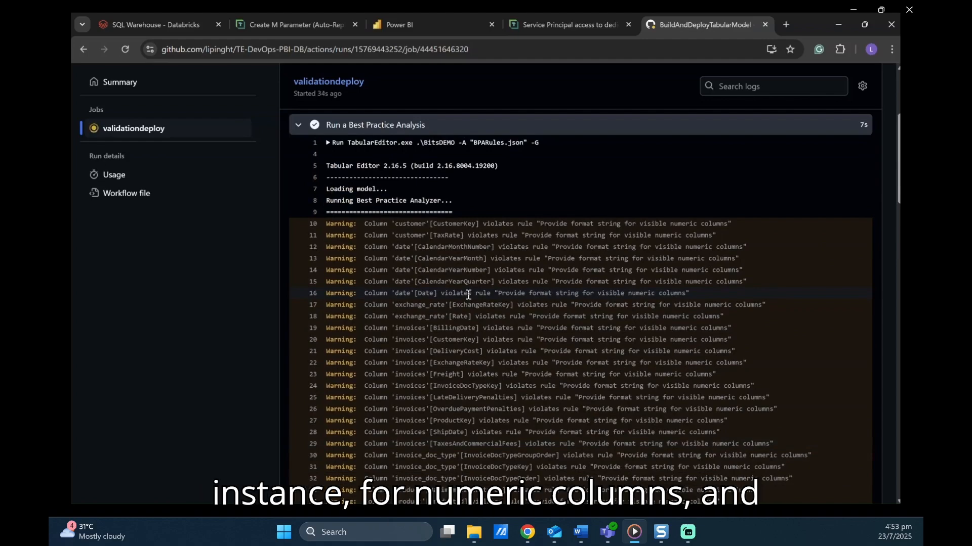
scroll(468, 295, down, 15)
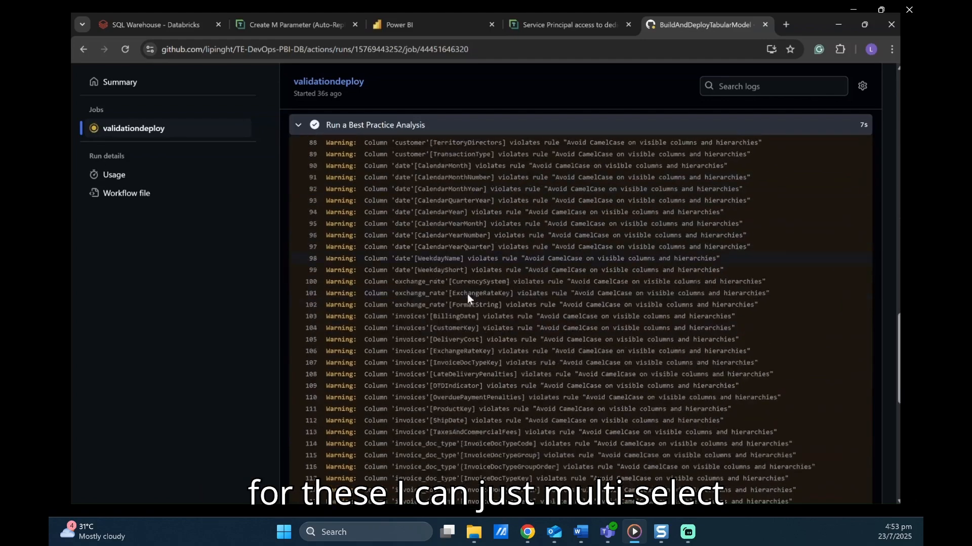
scroll(466, 294, down, 9)
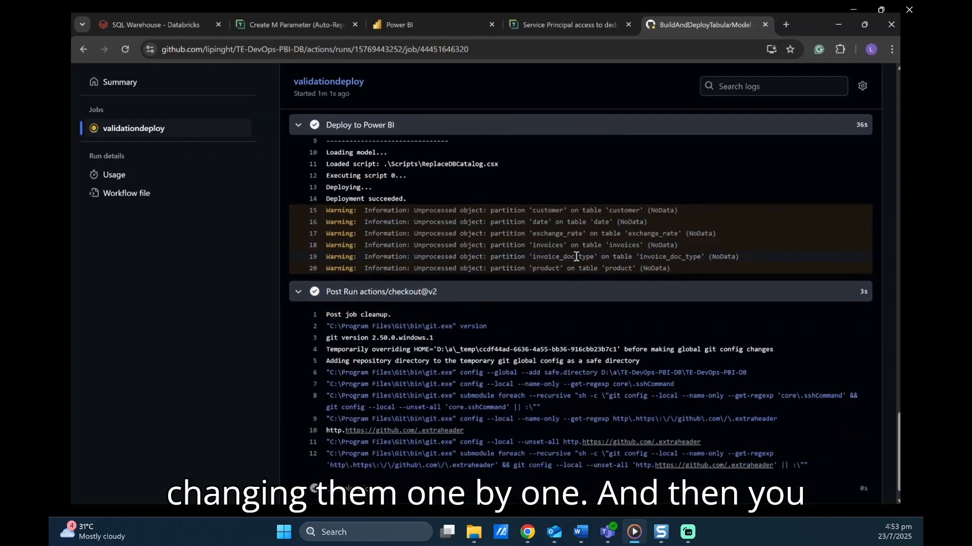
Switch to Power BI and open the settings of the BitsDEMO semantic model in the Spaceparts Co workspace
click(424, 26)
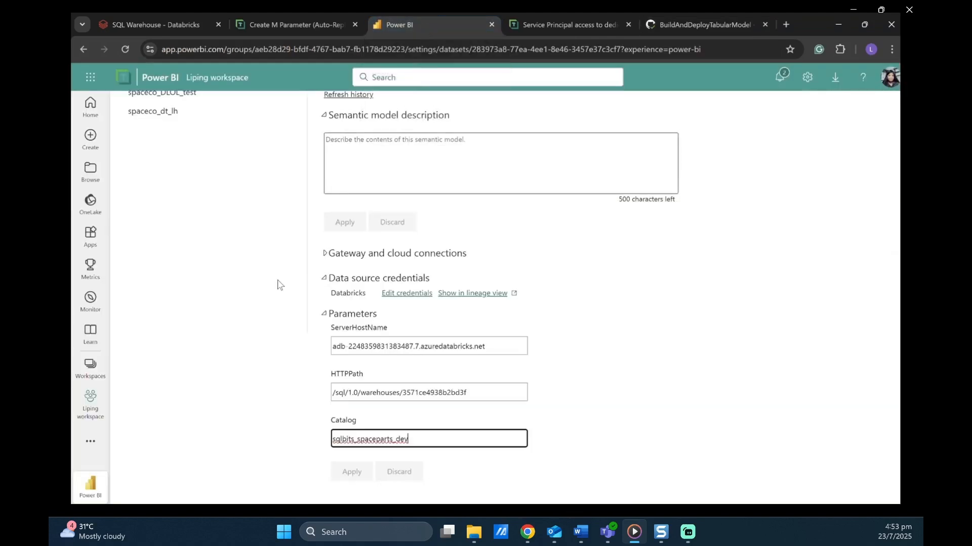
scroll(277, 285, up, 3)
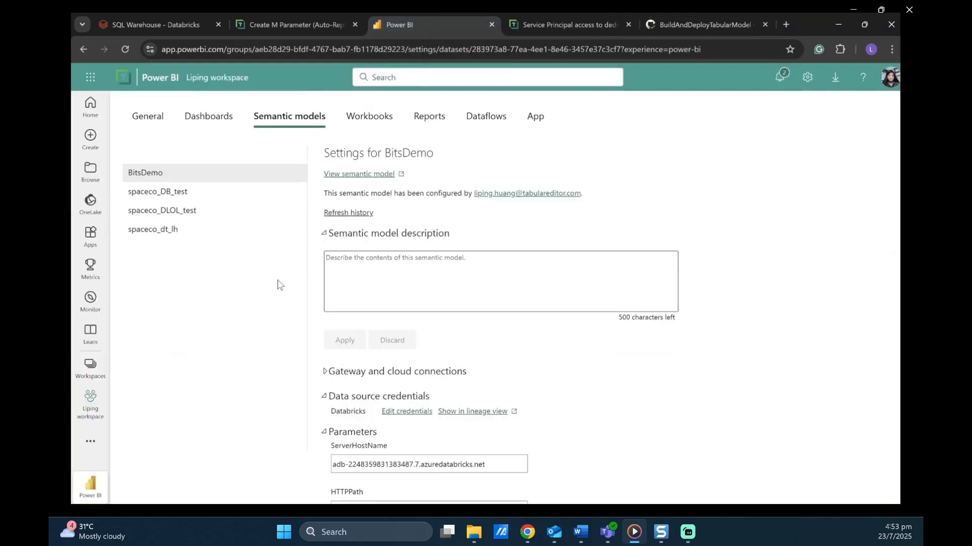
click(157, 75)
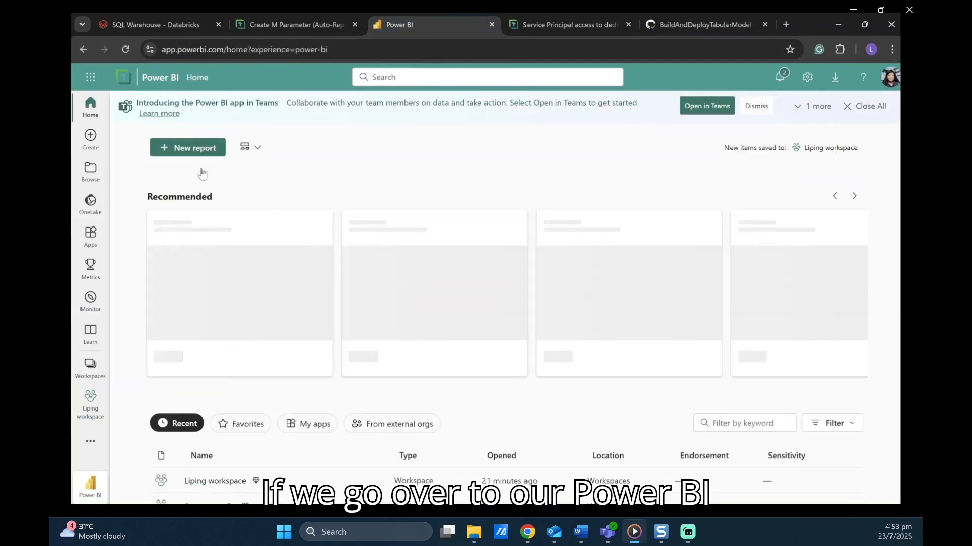
scroll(304, 326, down, 3)
click(217, 347)
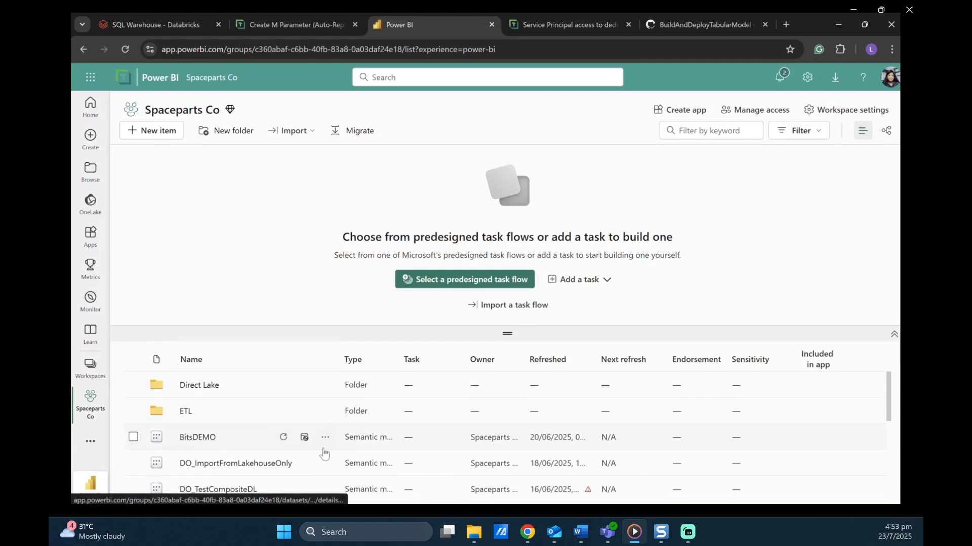
click(327, 436)
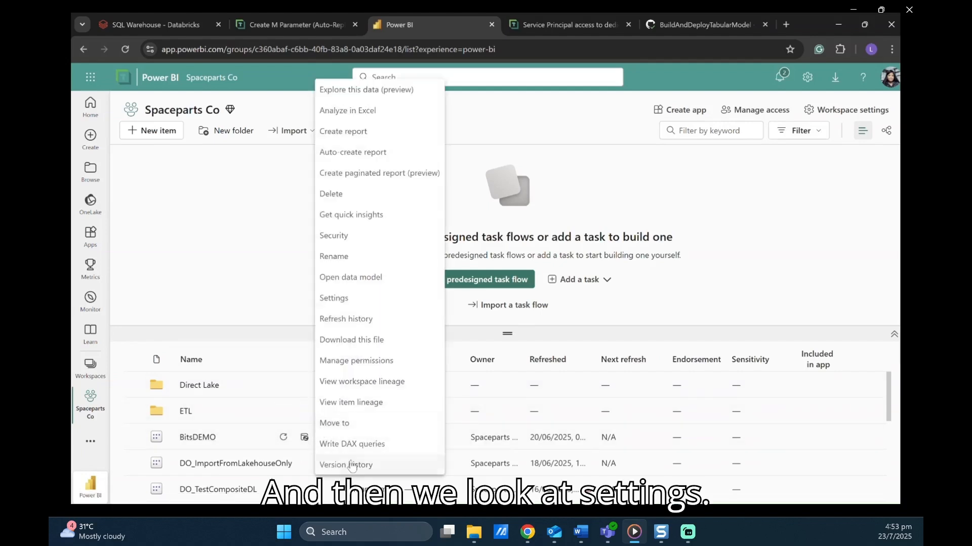
click(352, 302)
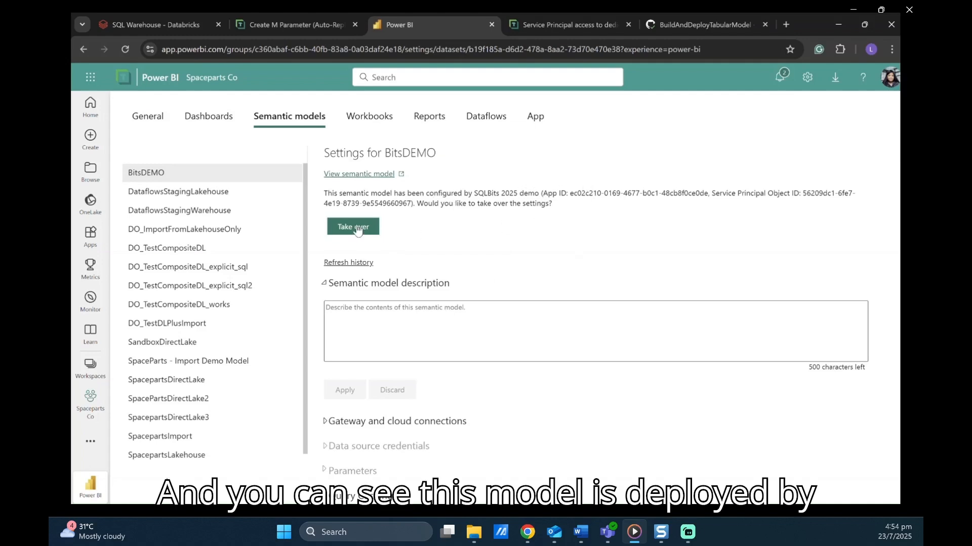
Take over the BitsDEMO semantic model's settings from the service principal and confirm the takeover
scroll(493, 430, down, 3)
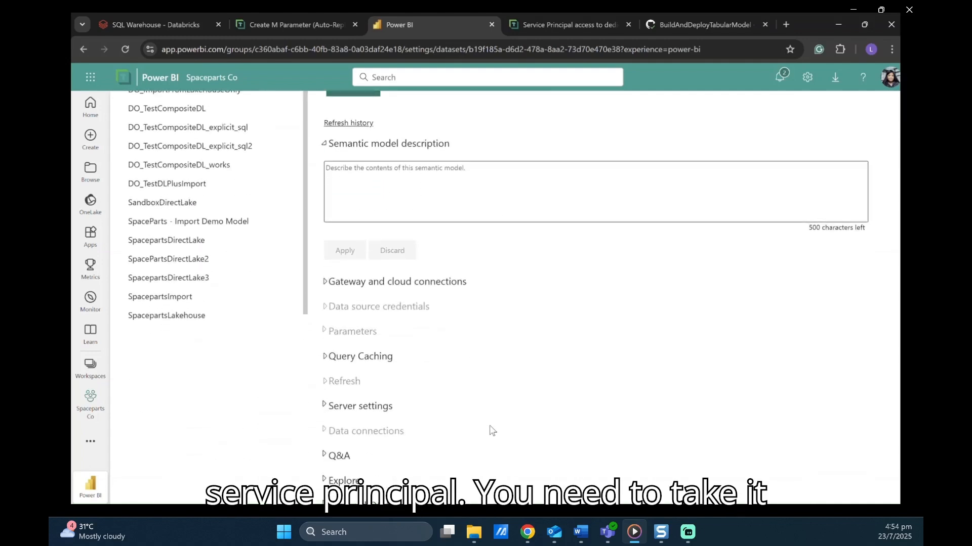
scroll(492, 431, up, 3)
click(363, 231)
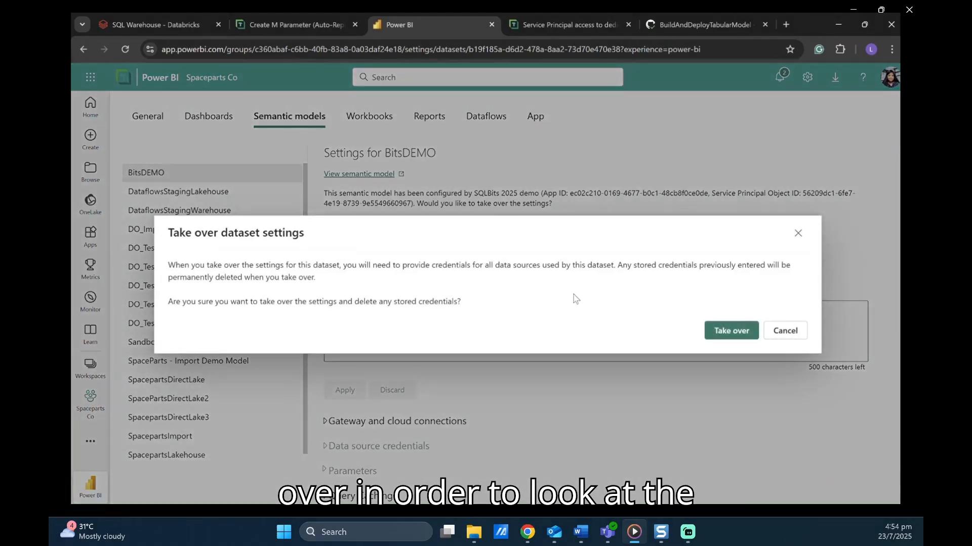
click(729, 333)
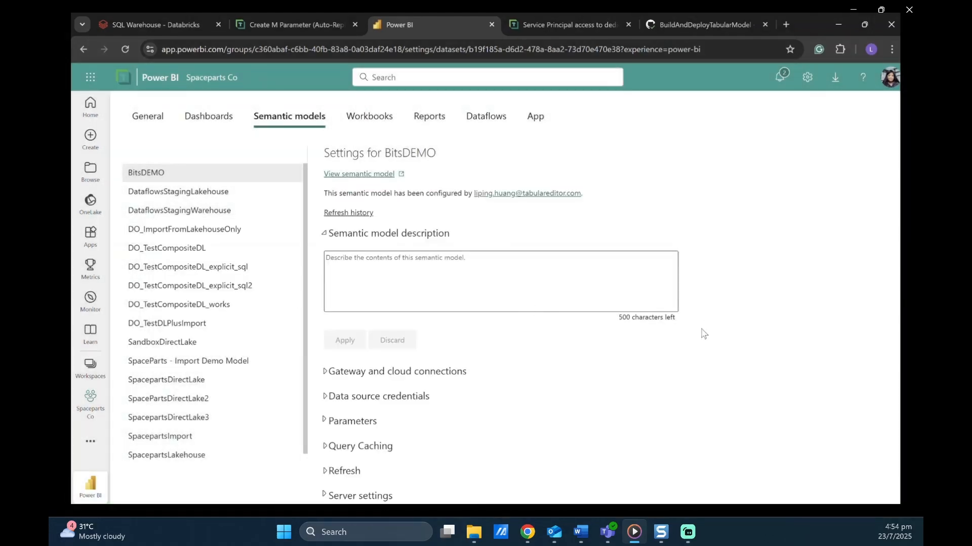
Check the BitsDEMO model's data source credentials and inspect the catalog name in its parameters
click(326, 398)
click(325, 397)
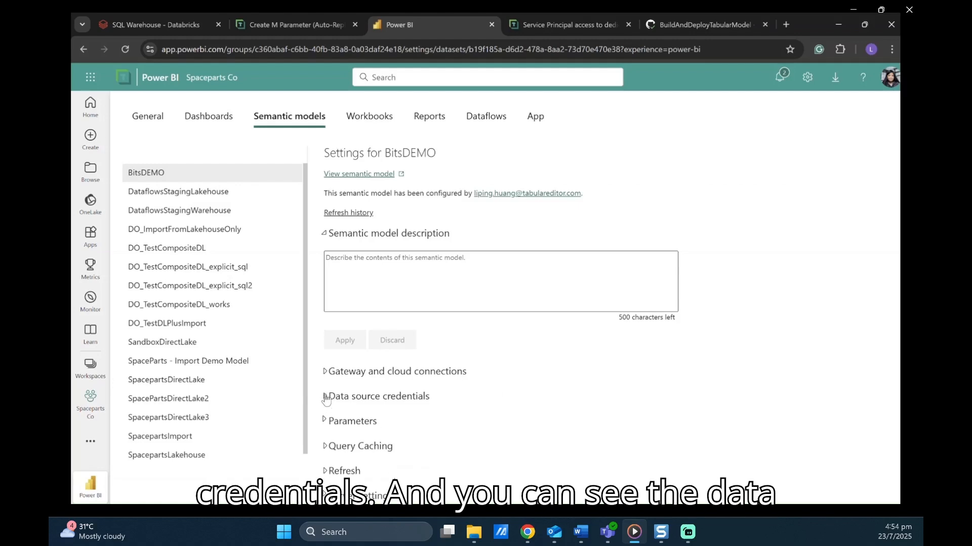
click(326, 422)
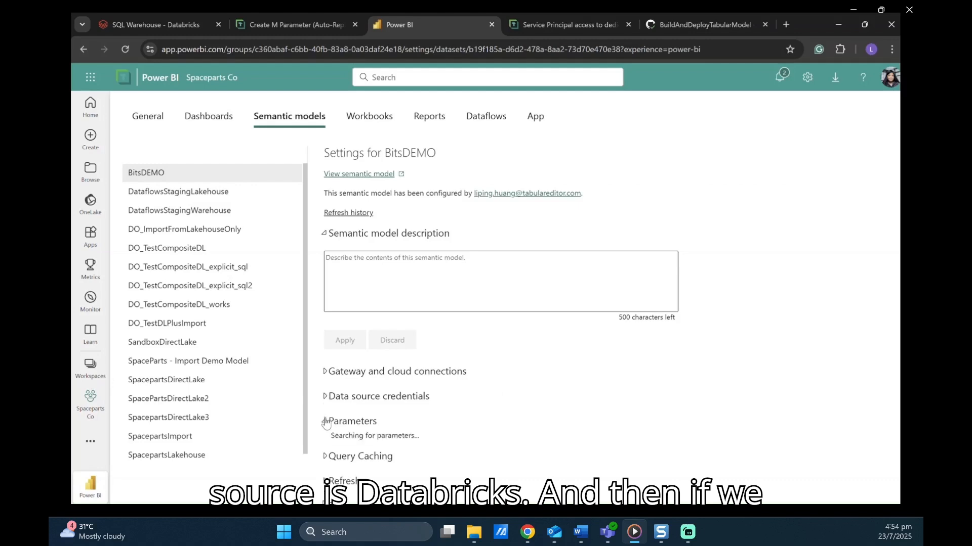
scroll(325, 423, down, 2)
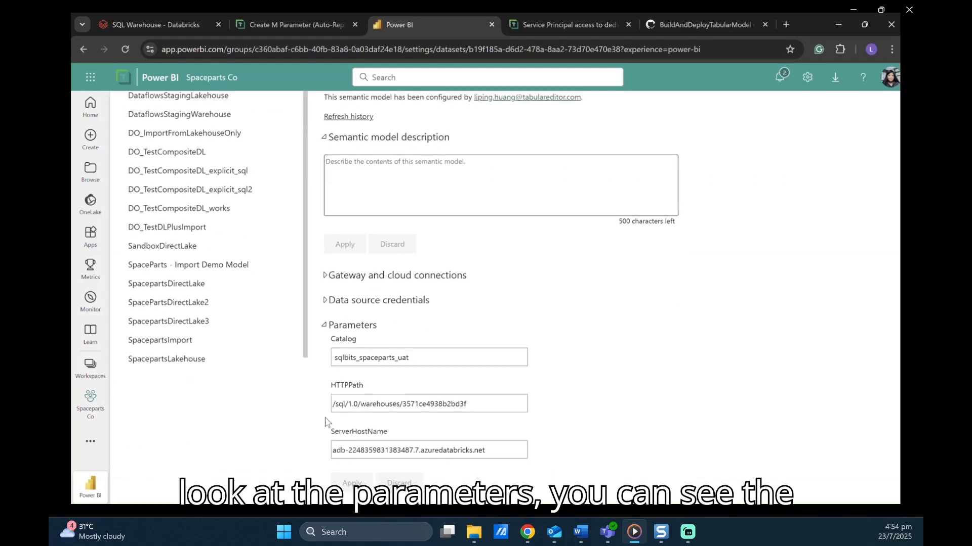
drag(411, 358, 398, 359)
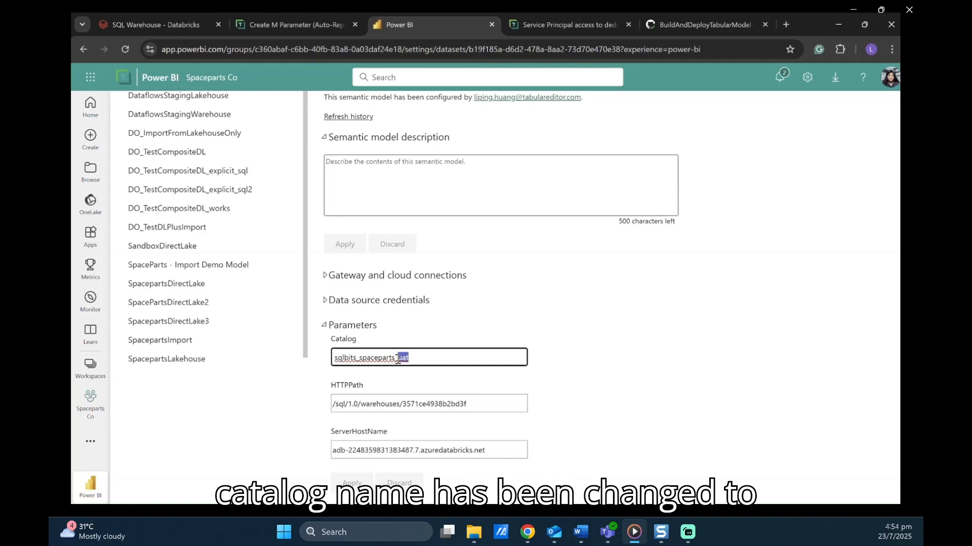
click(493, 480)
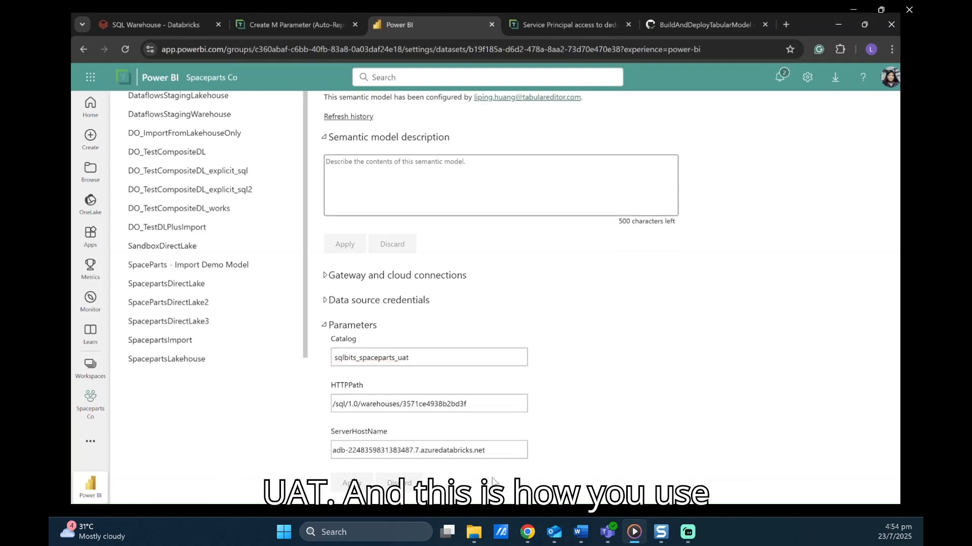
Expand the model's Refresh settings, review the time zone and refresh schedule options, and return to the parameters
scroll(493, 481, down, 3)
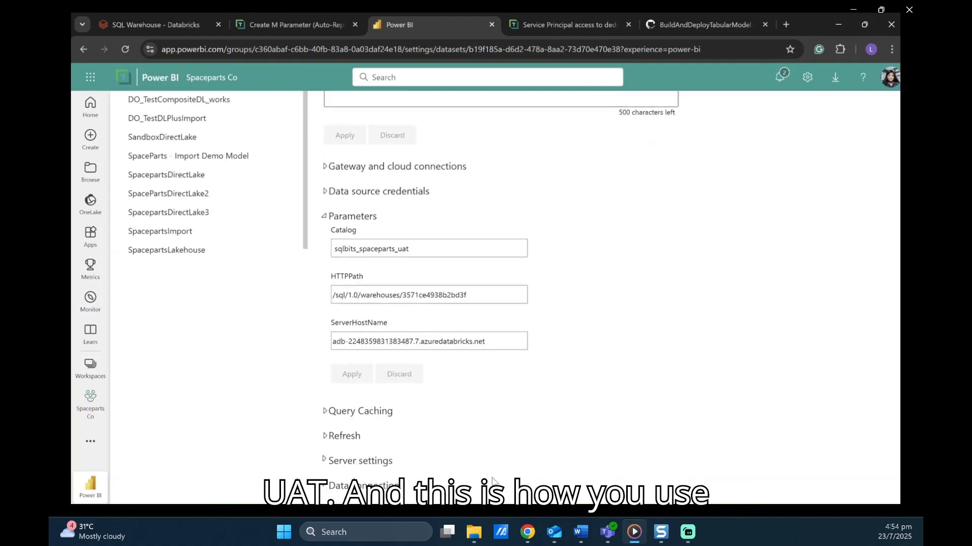
click(326, 374)
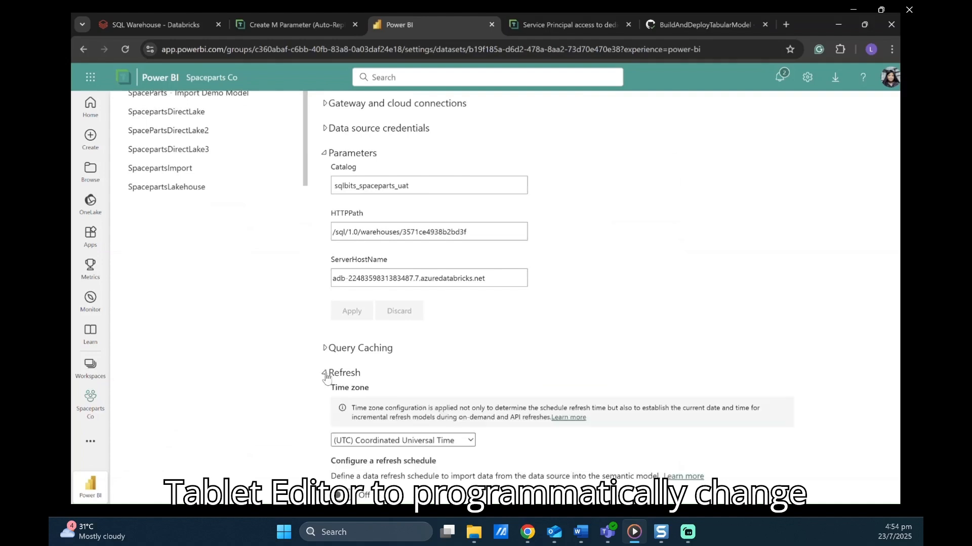
scroll(326, 379, down, 2)
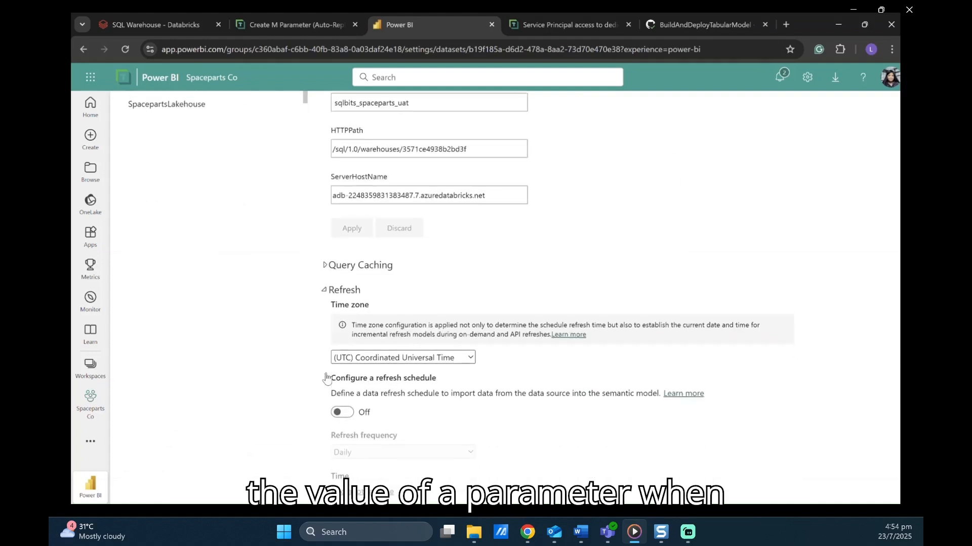
scroll(326, 378, up, 6)
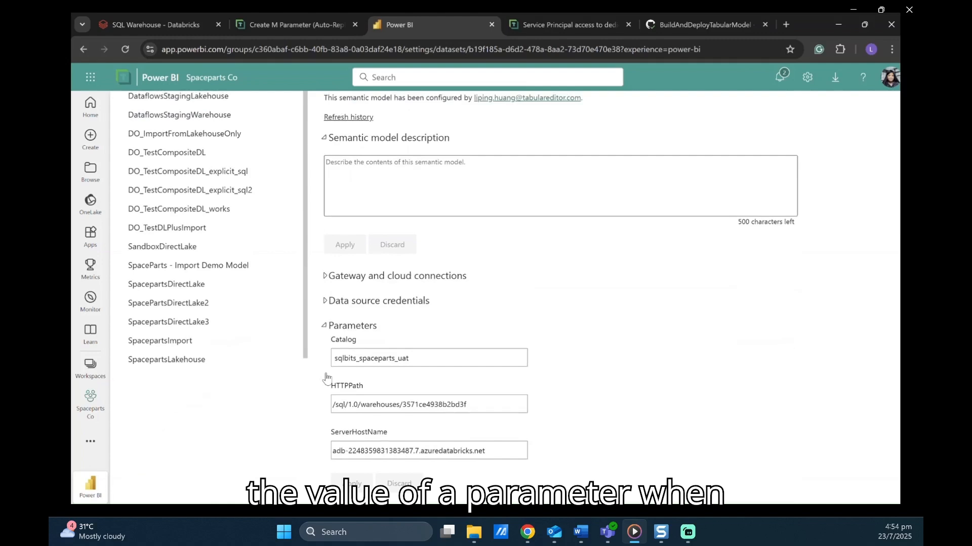